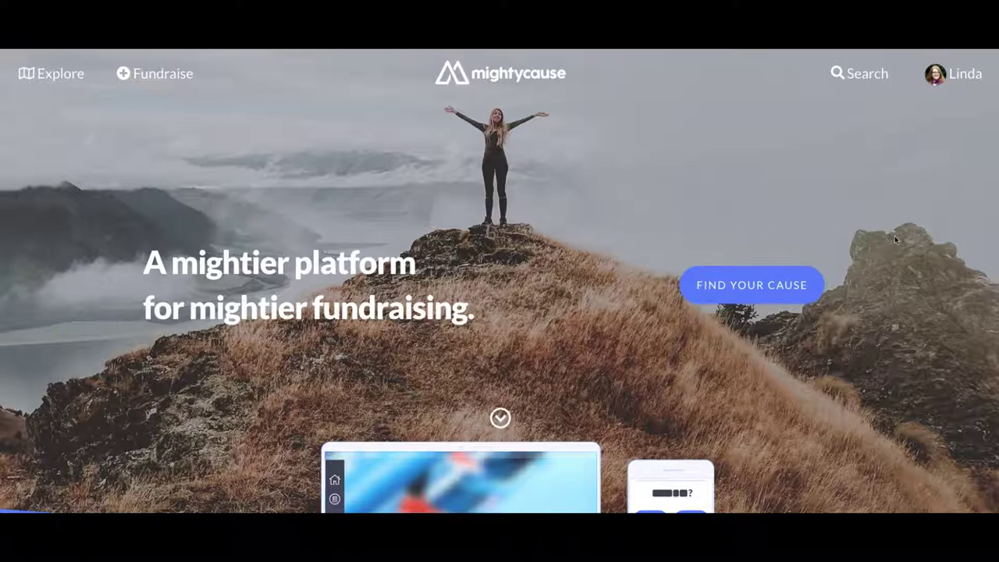
Go to the Homeward Trails dashboard to see July's 5 supporters and $100,421 in donations
click(962, 75)
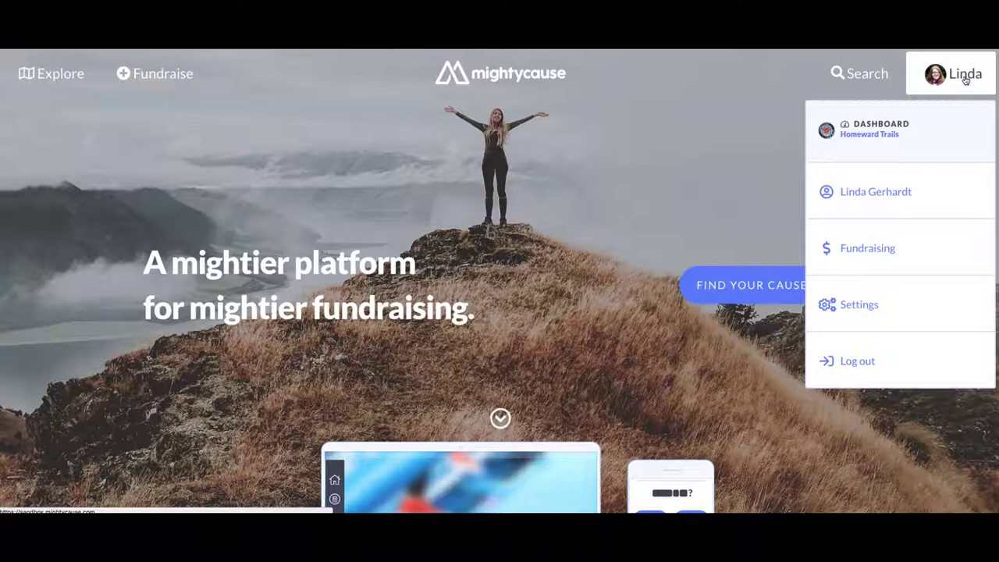
click(921, 143)
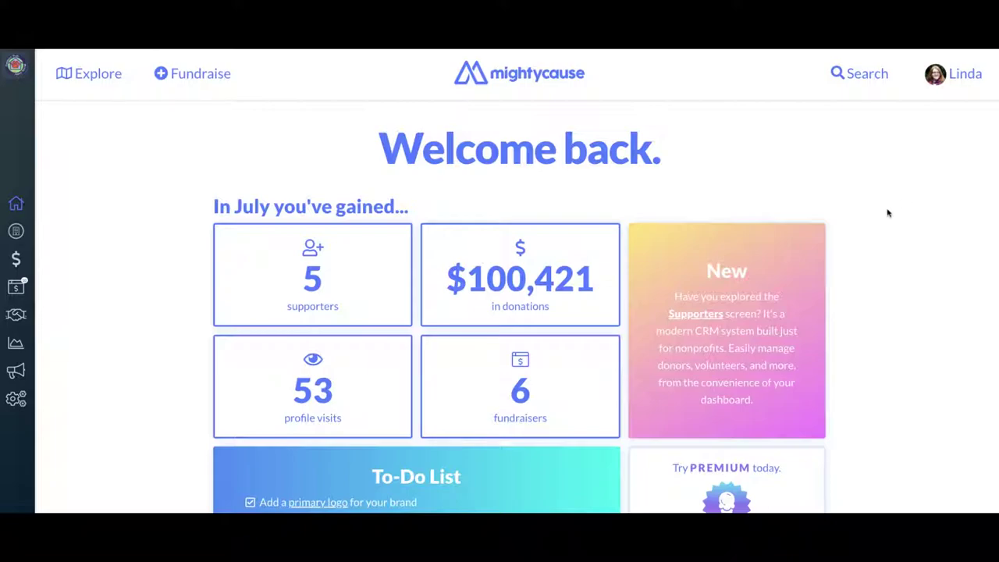
mouse_move(17, 205)
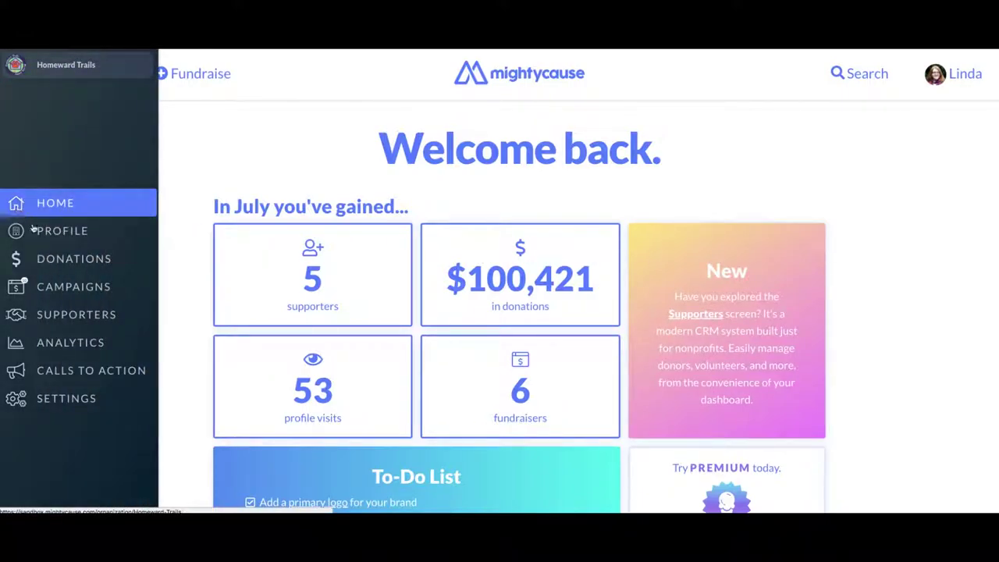
Open Donations > Donor Experience to review the 5-step checkout with address, phone and designation options
click(59, 257)
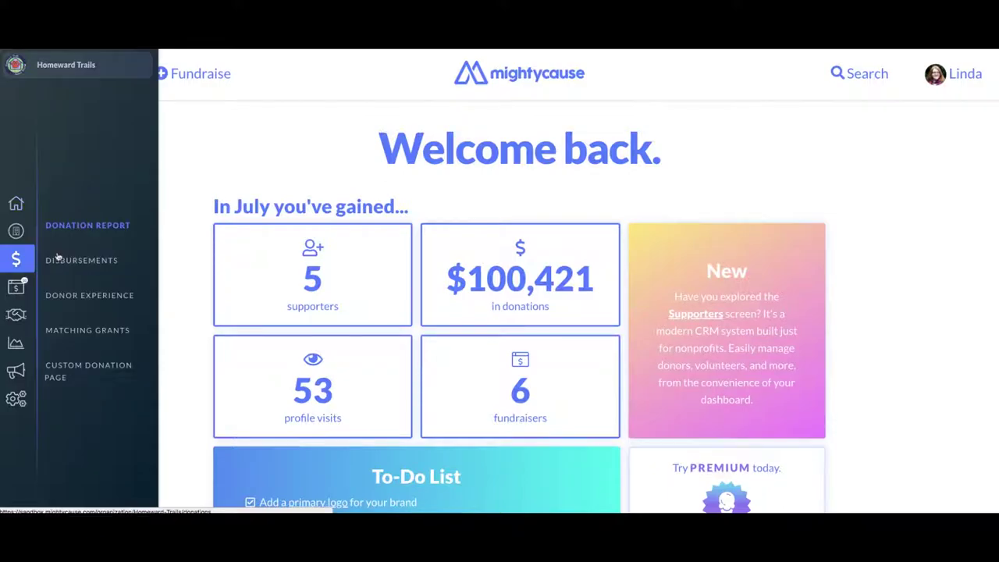
click(74, 294)
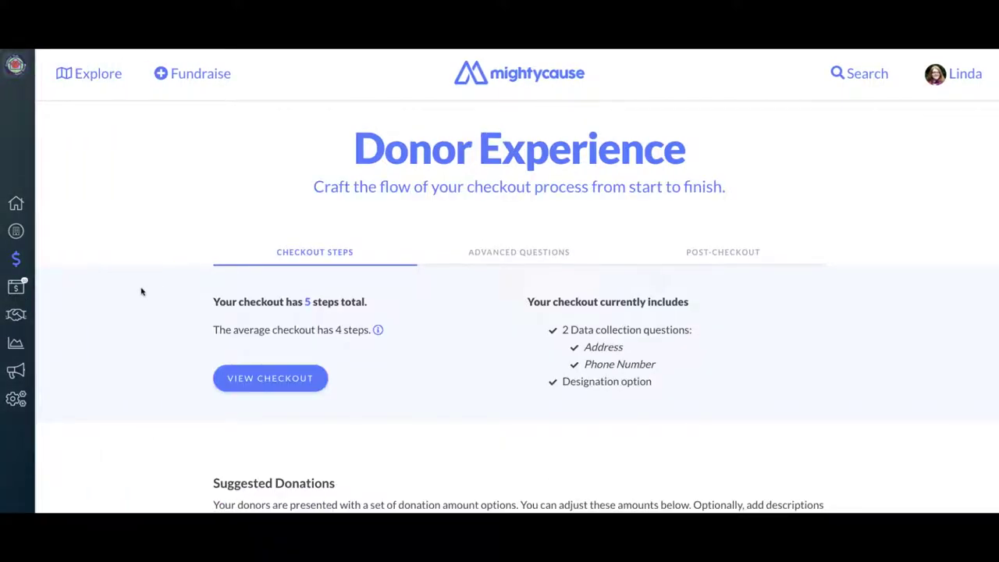
scroll(141, 292, down, 1)
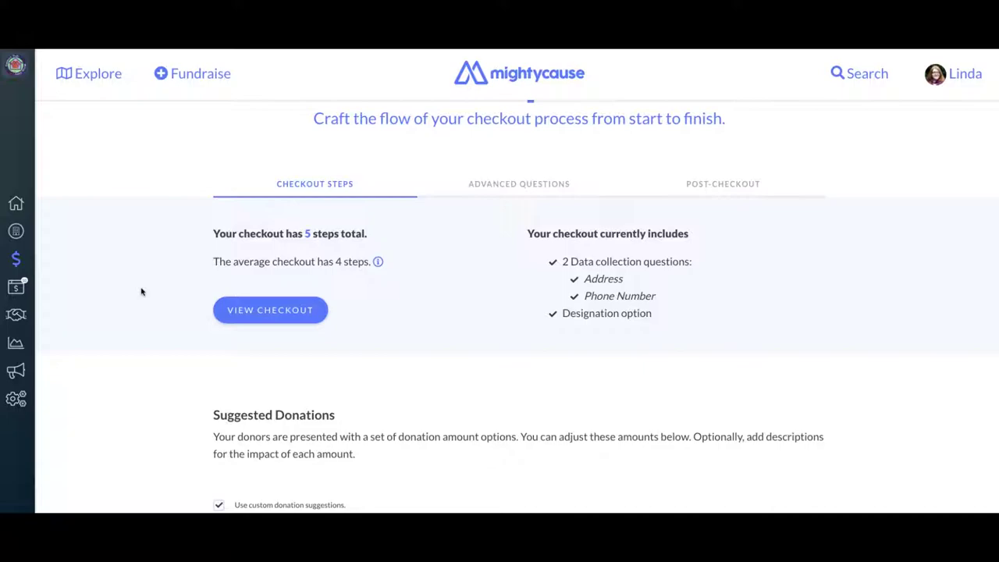
click(263, 310)
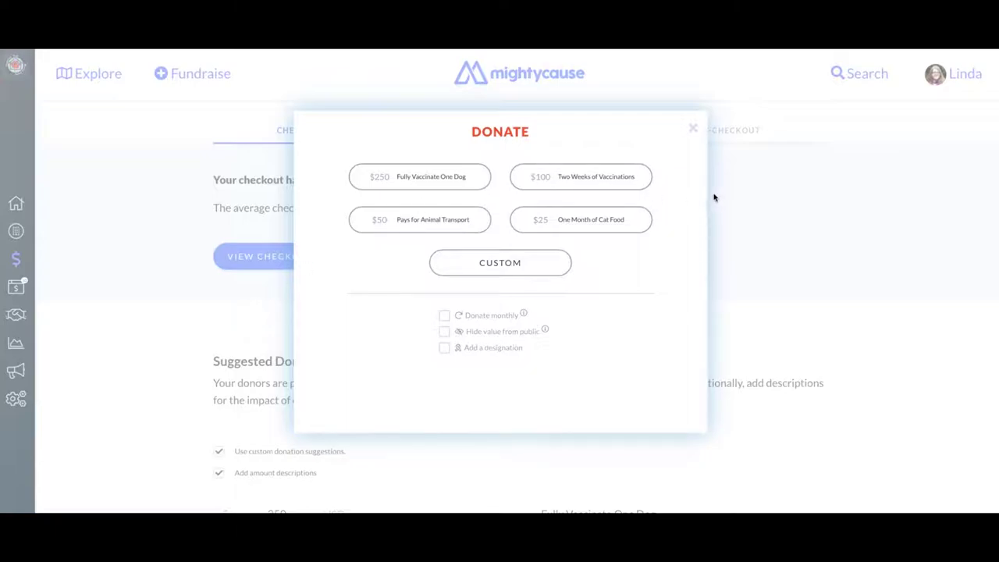
click(694, 129)
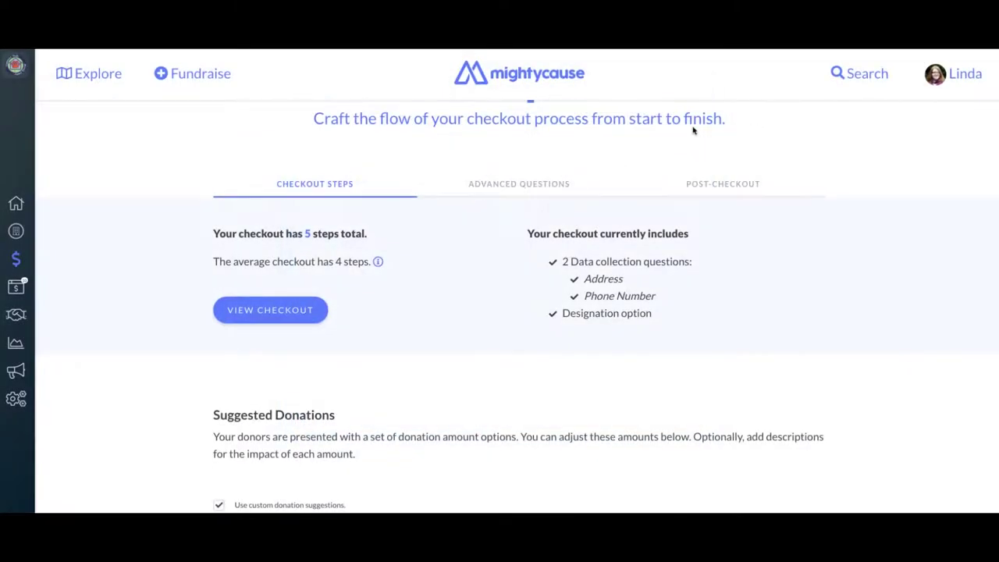
Toggle amount descriptions and custom suggestions off and on, restoring $25, $50, $75 and $100
scroll(159, 312, down, 1)
scroll(156, 313, down, 3)
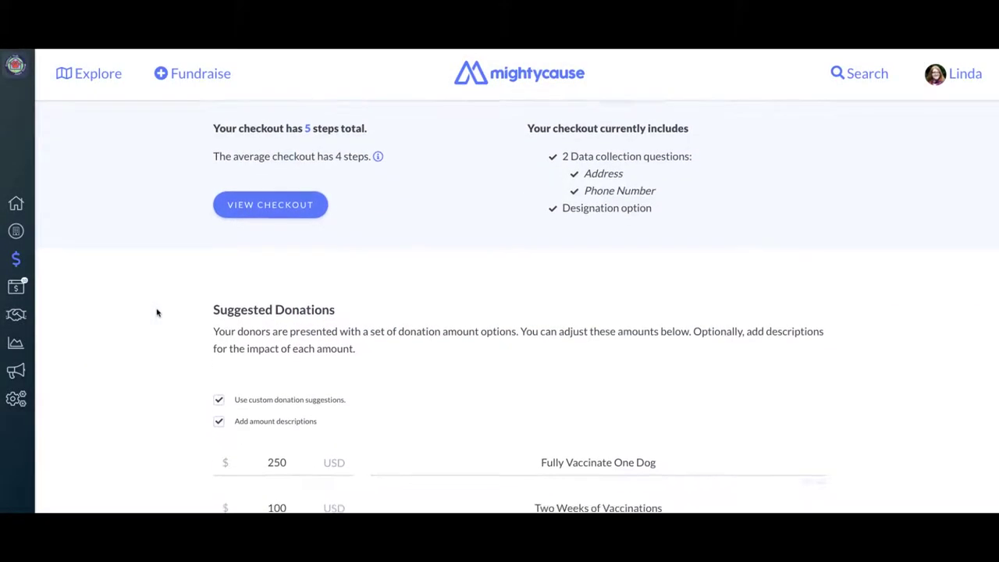
scroll(156, 312, down, 1)
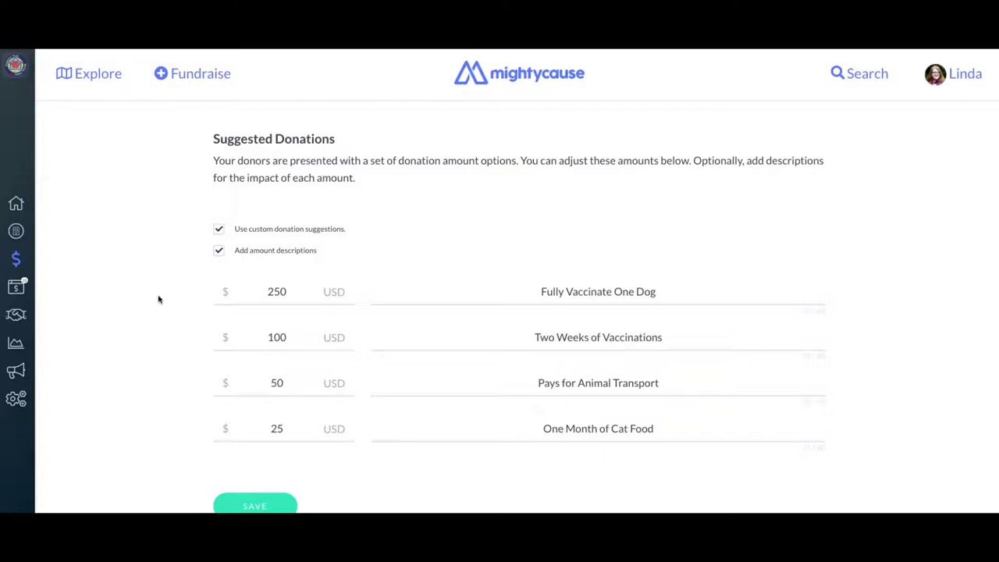
scroll(159, 299, down, 1)
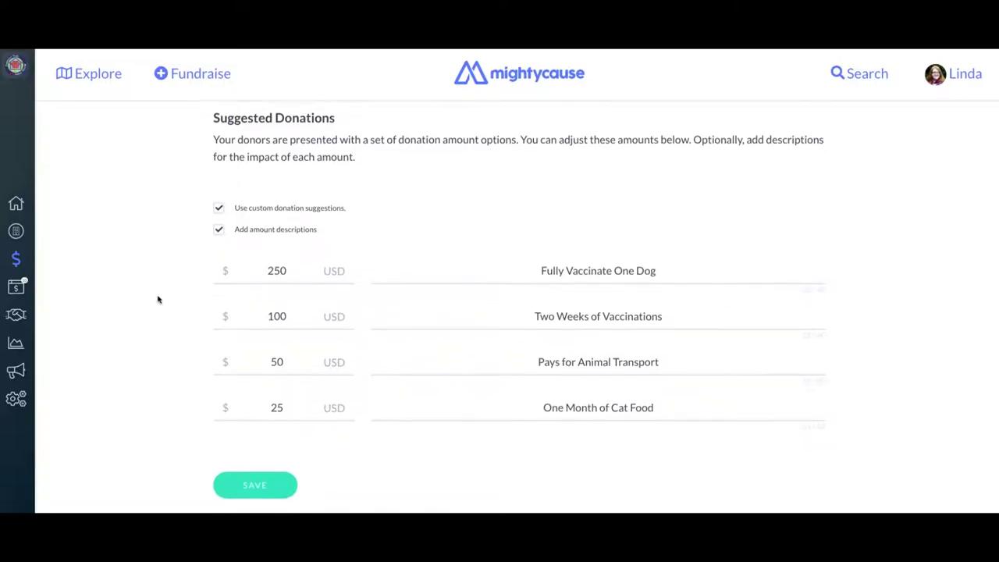
click(219, 224)
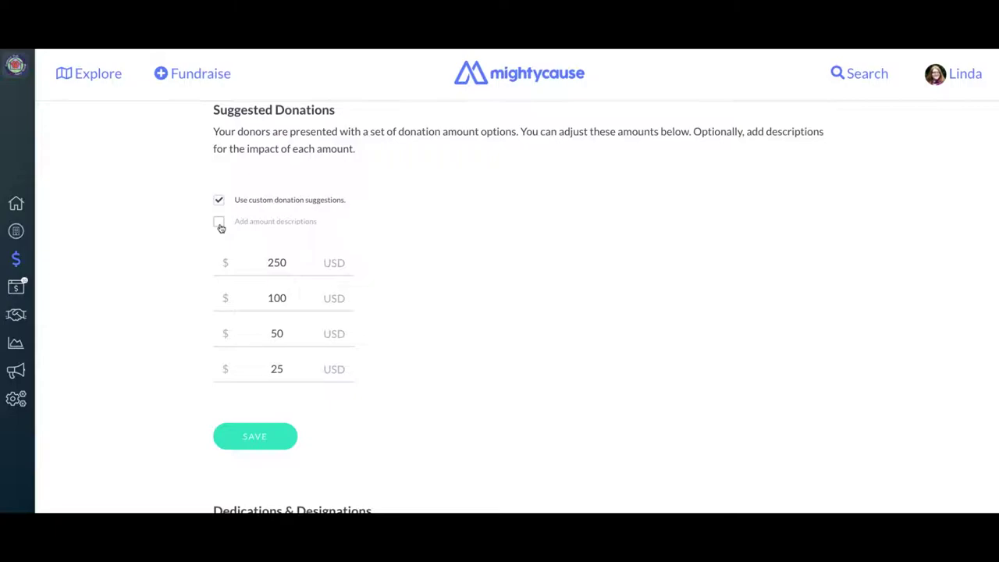
click(220, 225)
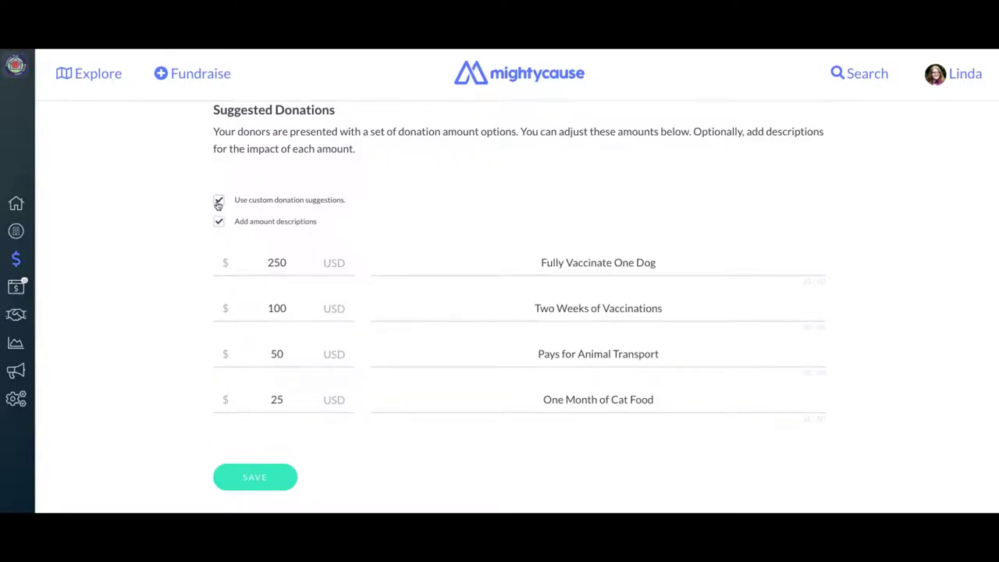
click(219, 202)
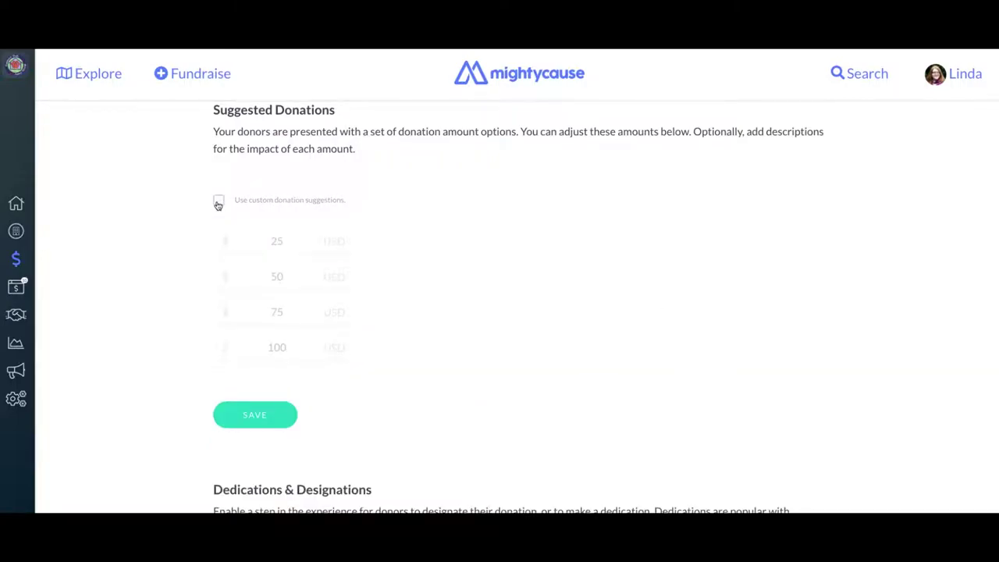
click(218, 202)
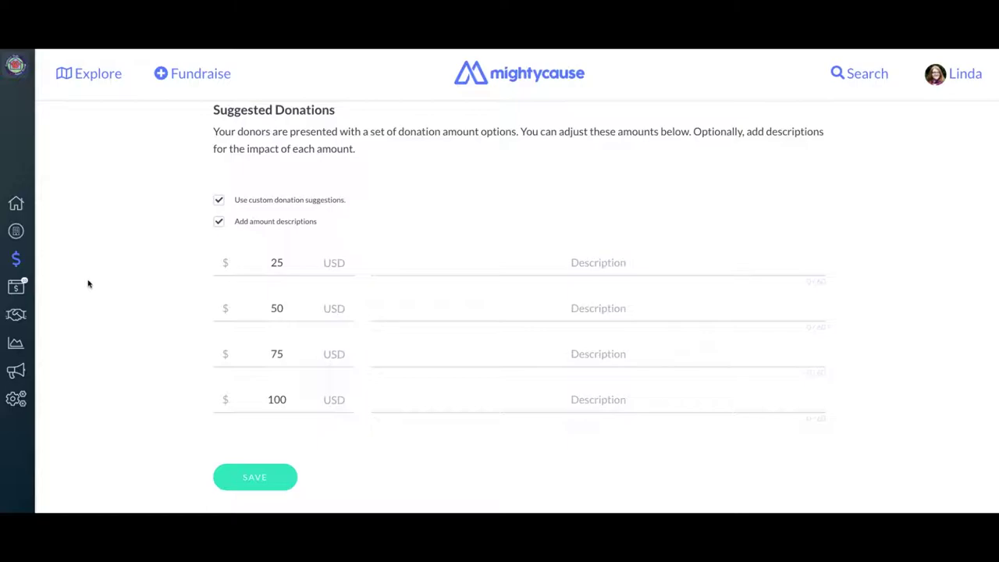
scroll(88, 284, down, 5)
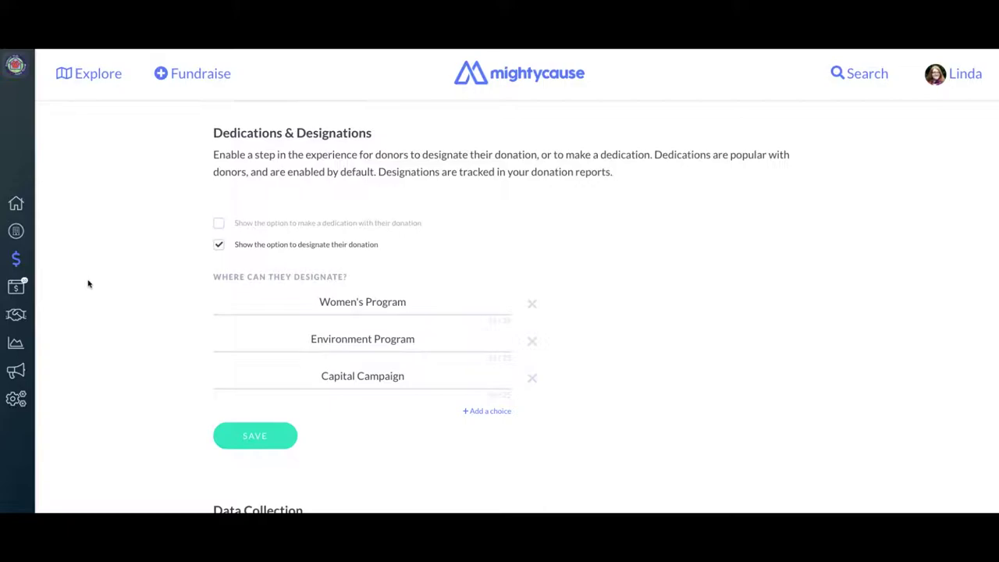
scroll(88, 284, down, 5)
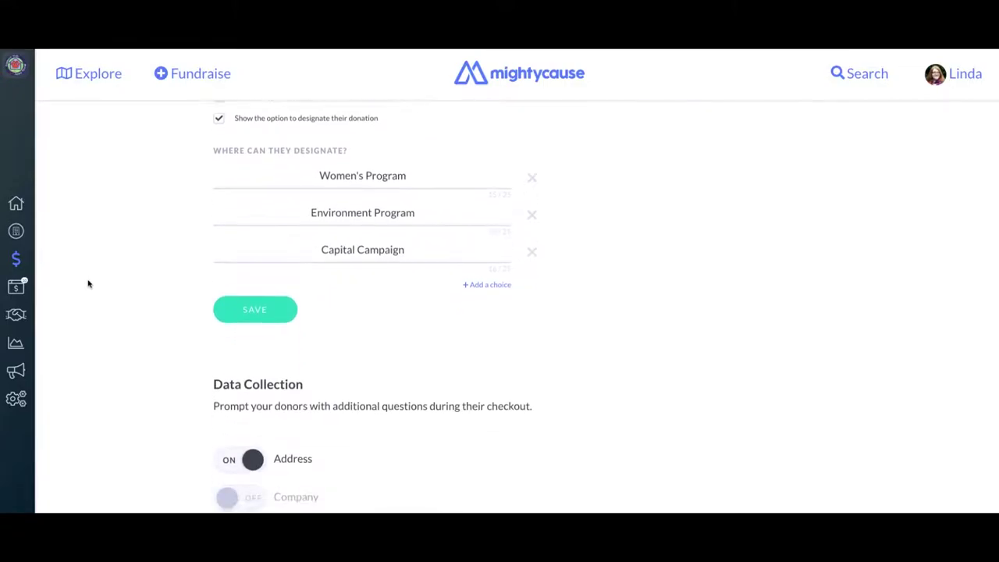
scroll(88, 284, up, 1)
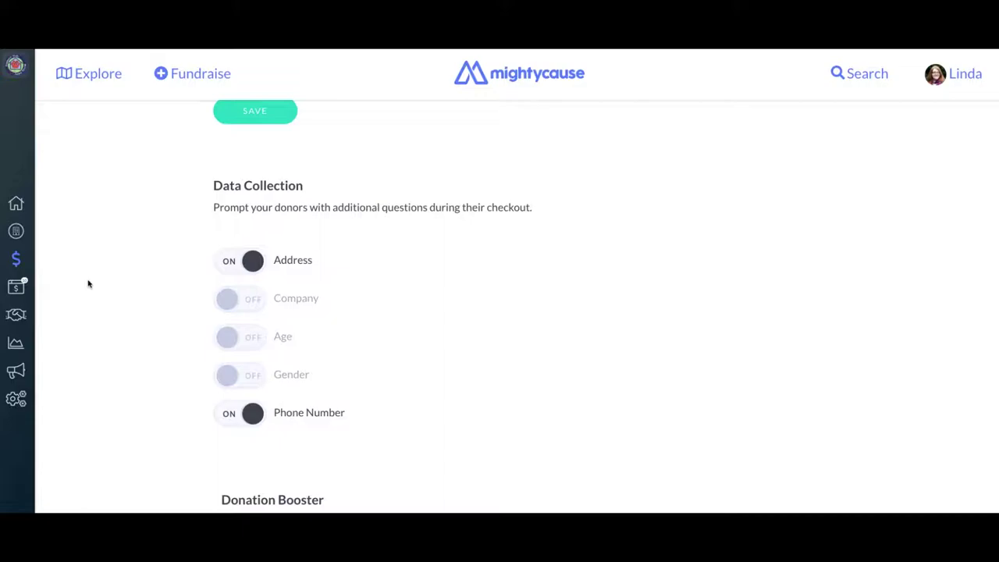
click(230, 300)
click(242, 338)
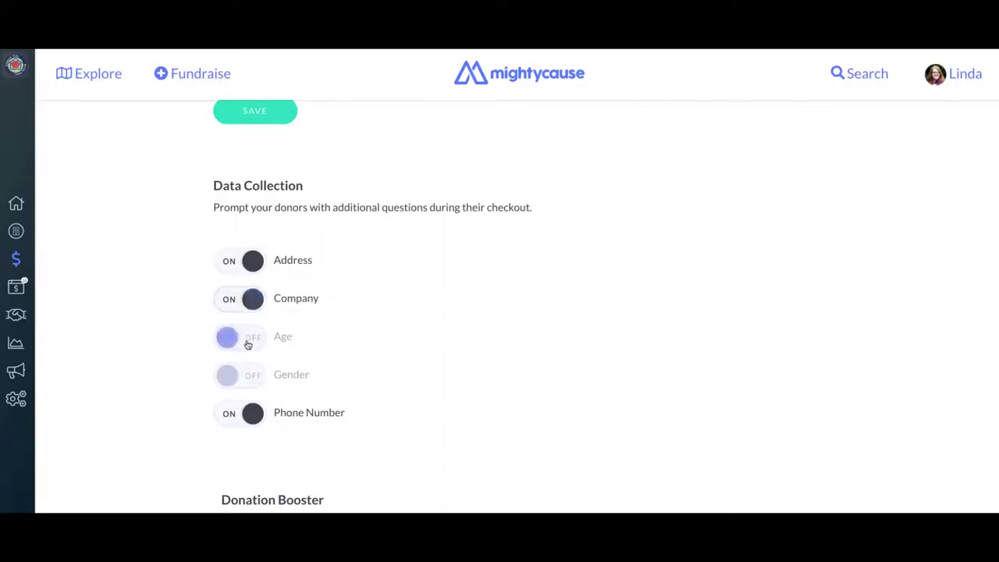
click(251, 374)
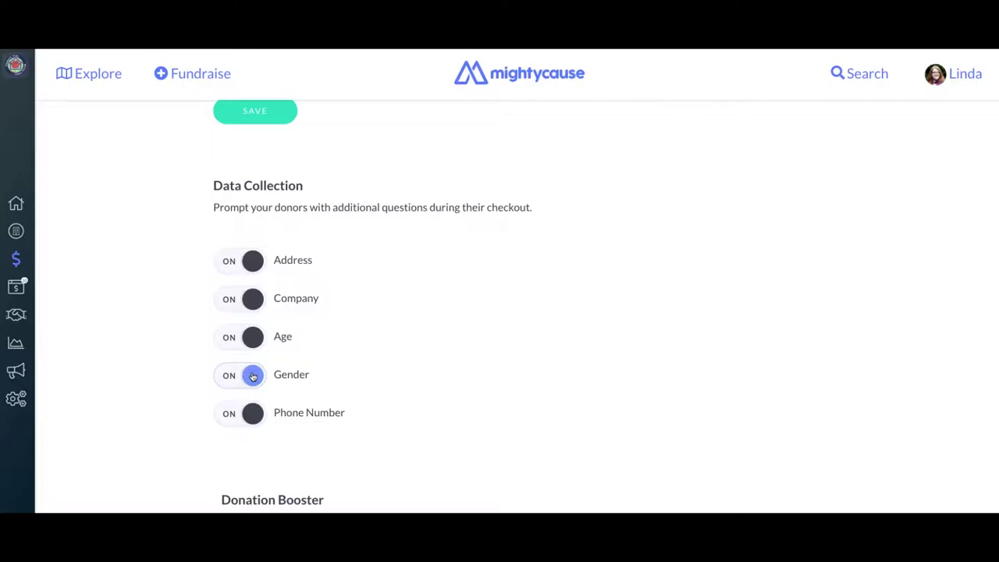
click(252, 375)
click(249, 336)
click(241, 299)
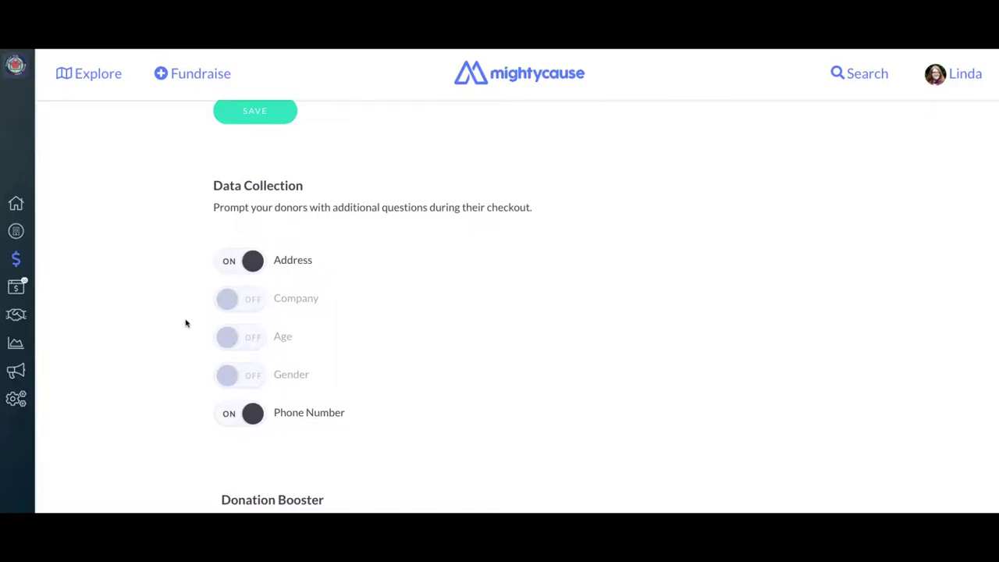
Disable the Donation Booster and switch Platform Tips, confirming fee-free donations for a $25.00 total
scroll(186, 323, down, 5)
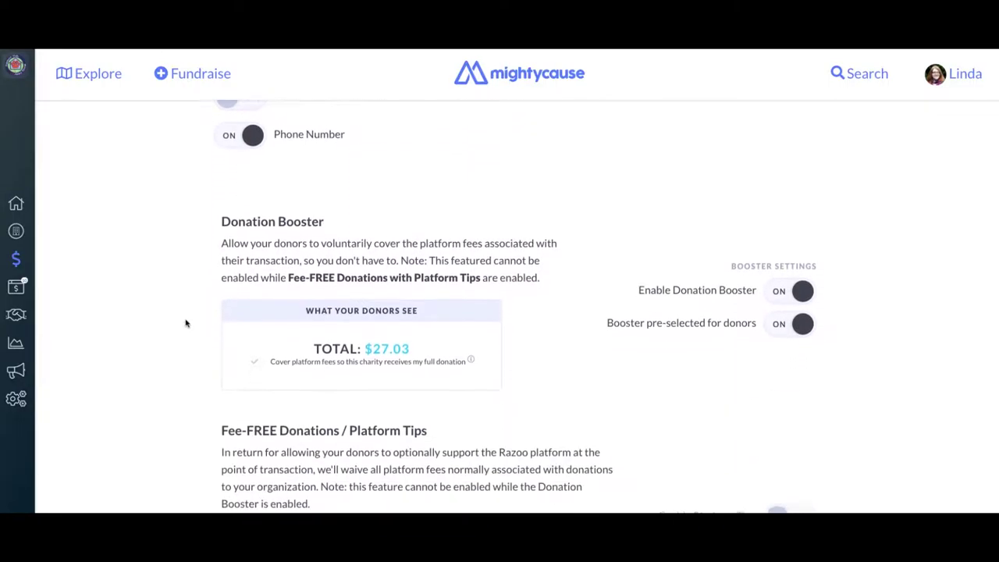
scroll(186, 323, down, 1)
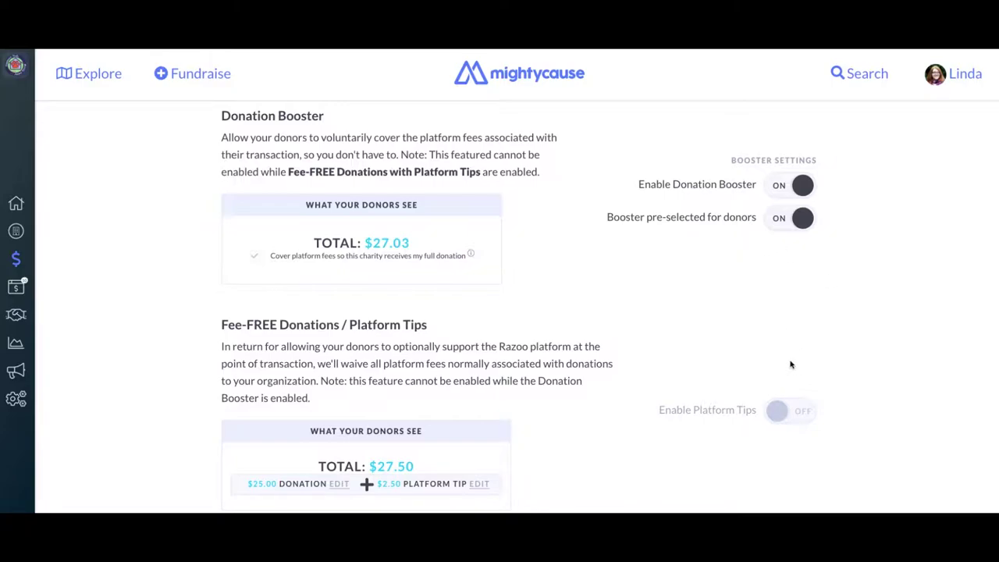
click(790, 187)
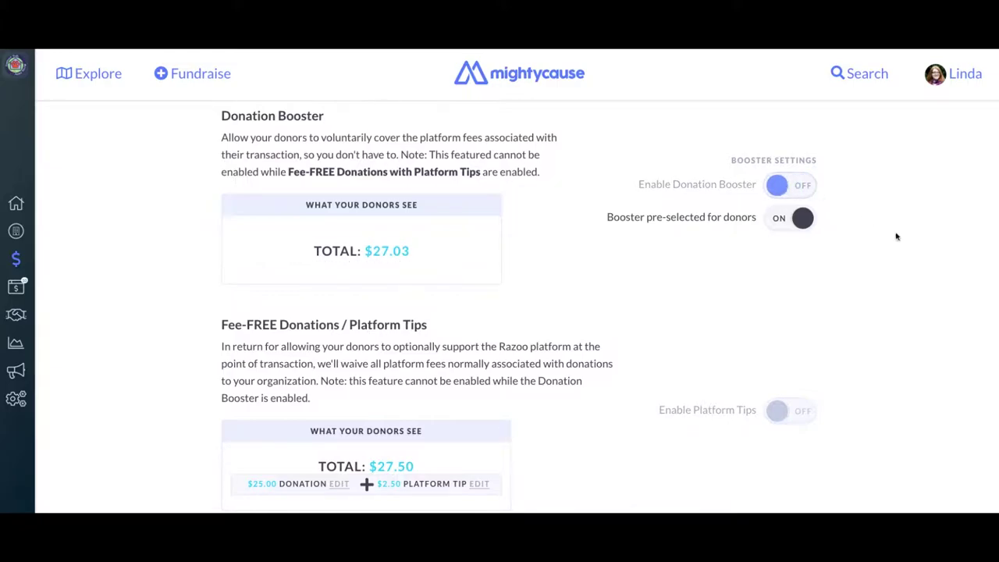
click(792, 414)
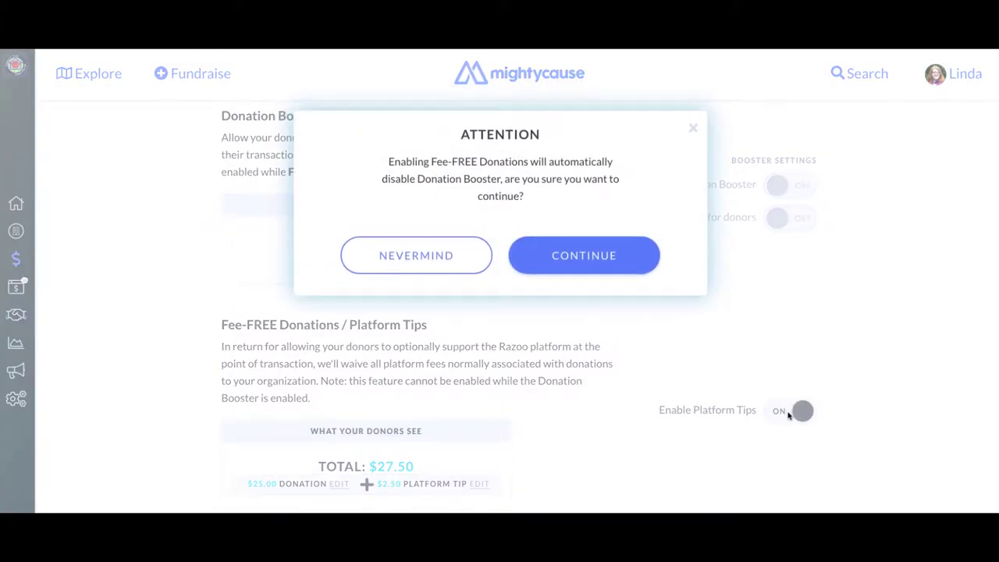
click(563, 273)
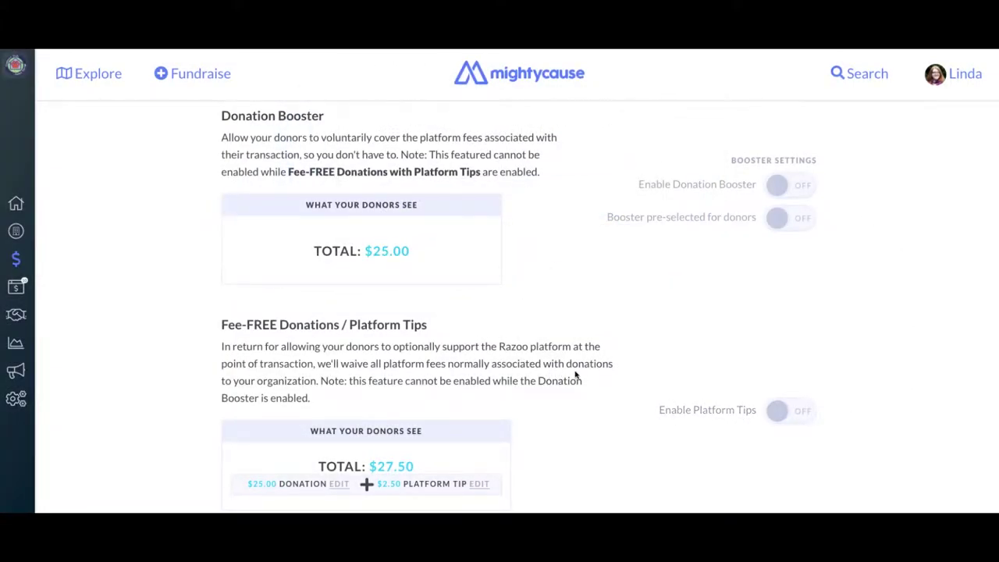
scroll(635, 360, up, 15)
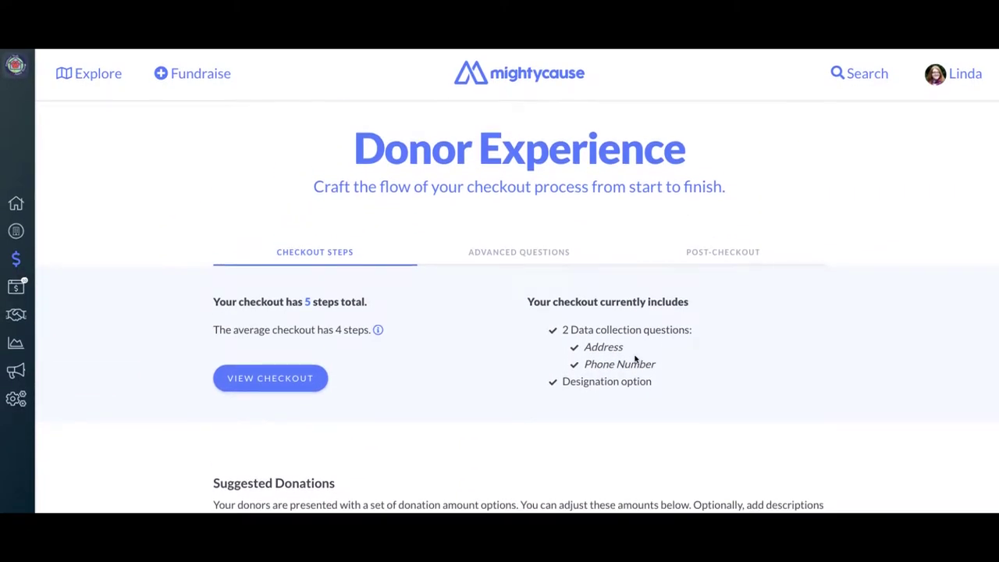
Show the Advanced Questions section with its Advanced Donor Questionnaire
click(503, 256)
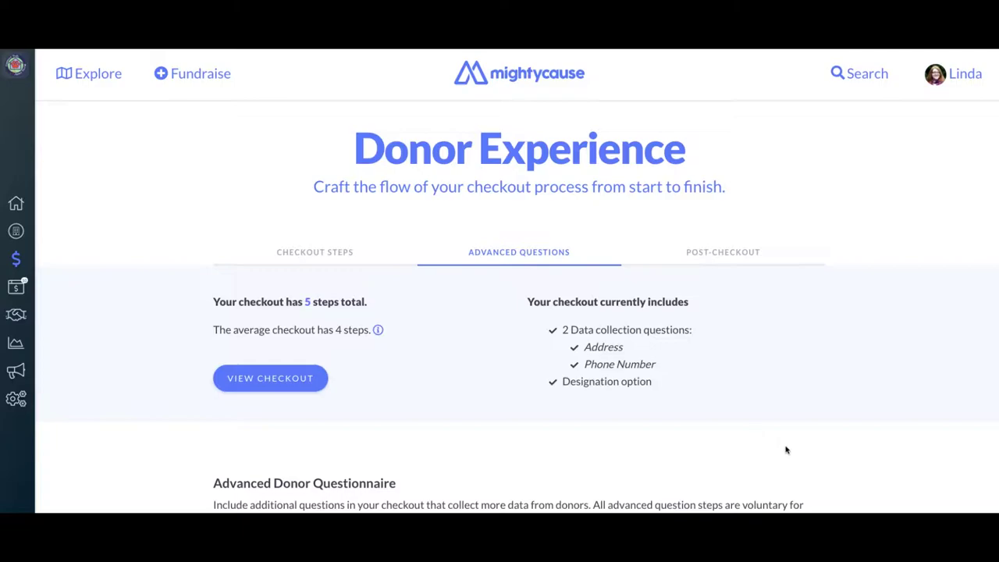
scroll(787, 450, down, 3)
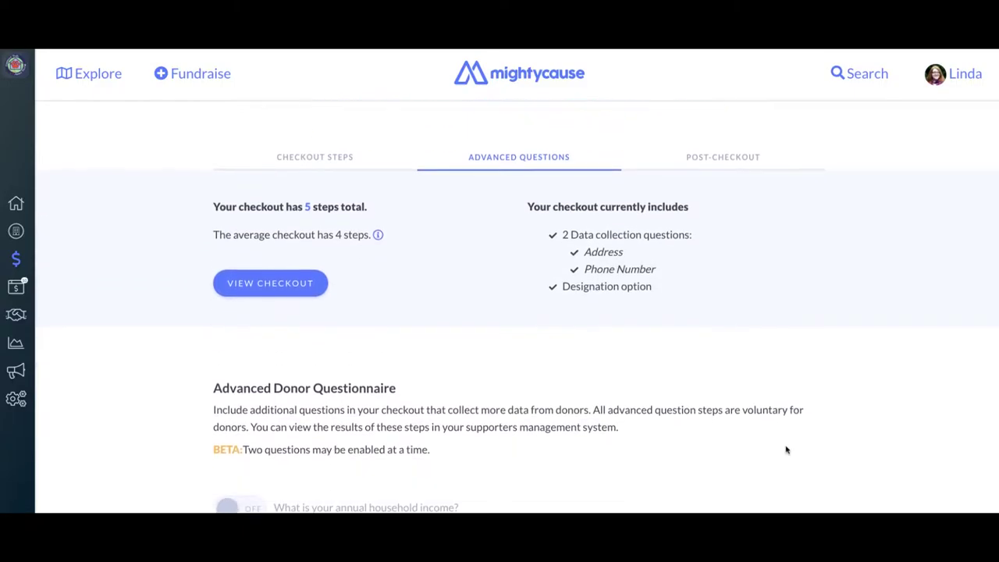
scroll(787, 450, down, 1)
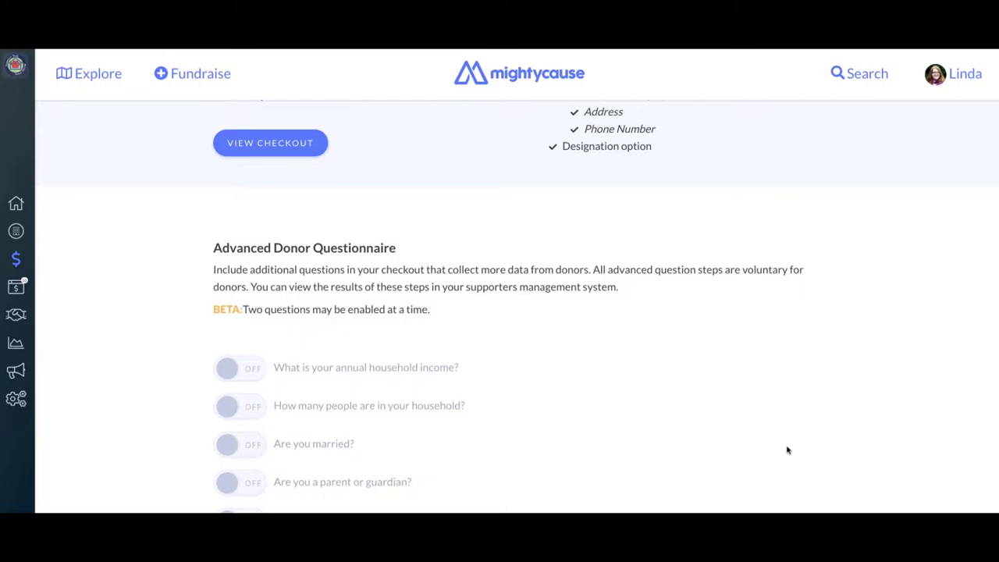
scroll(787, 449, down, 2)
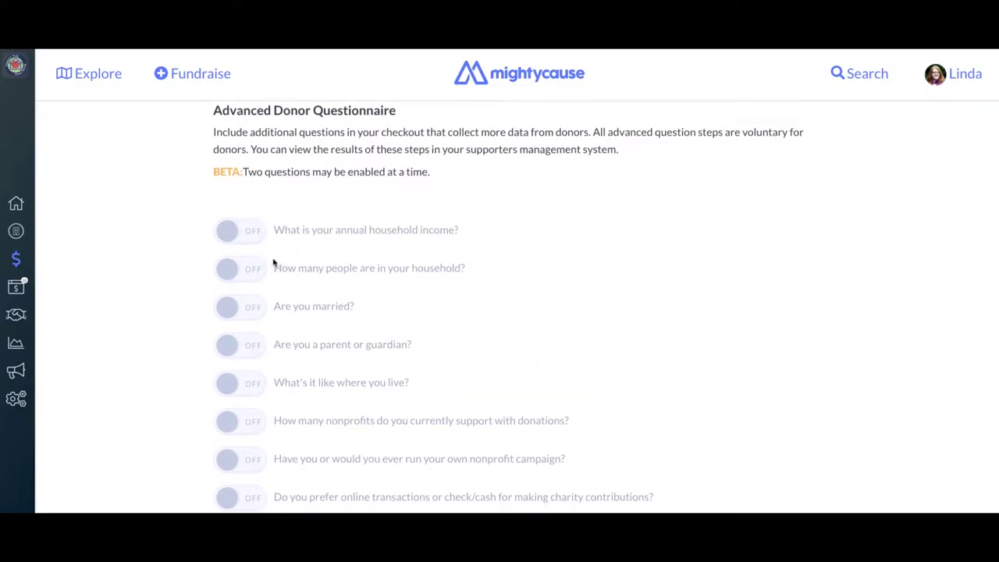
click(239, 238)
click(243, 270)
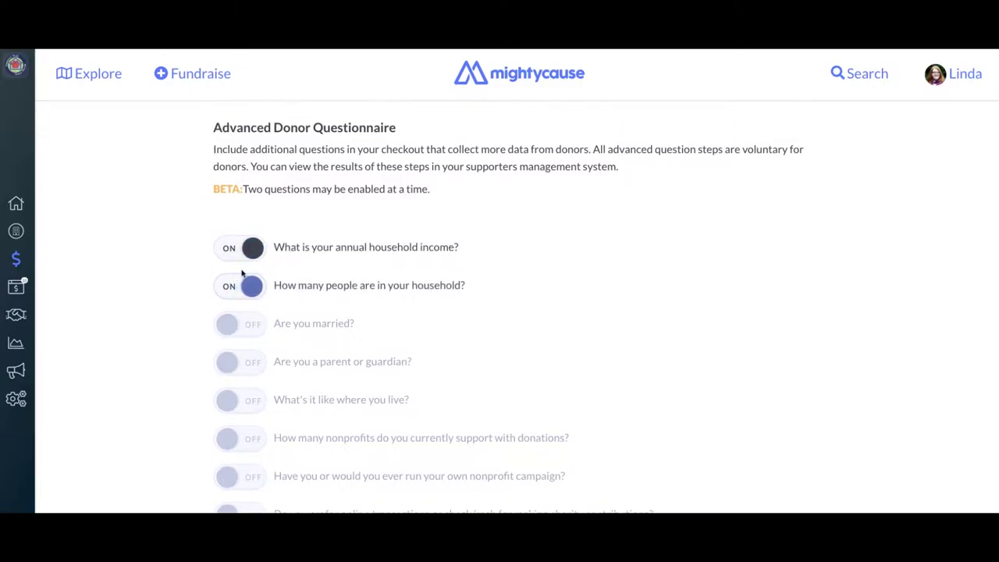
click(245, 289)
click(237, 263)
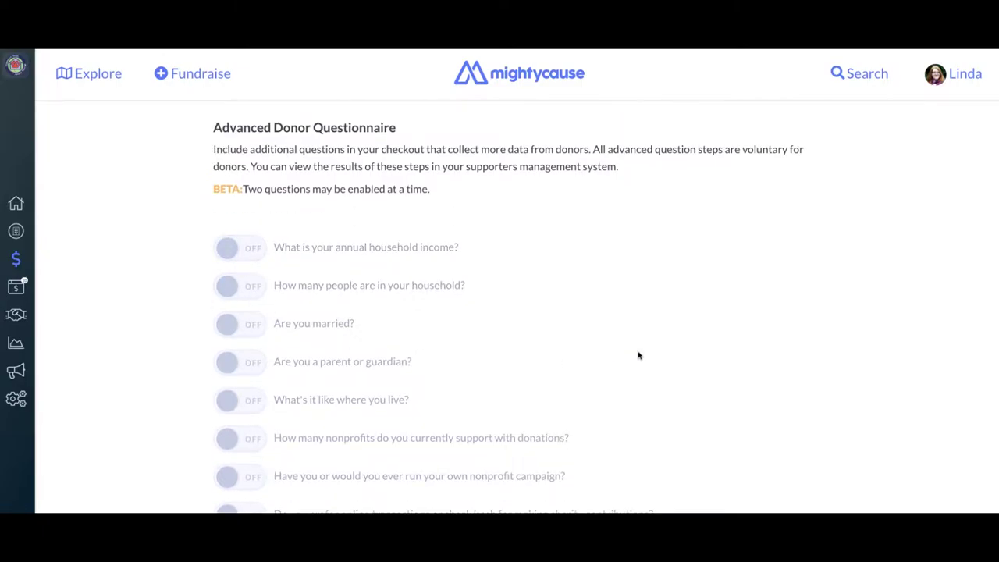
scroll(638, 356, down, 1)
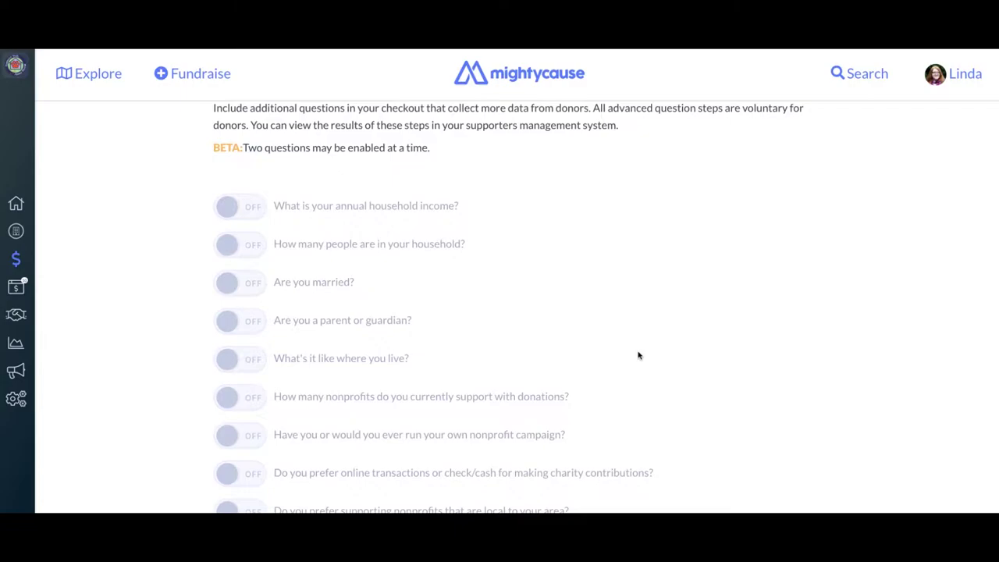
scroll(638, 356, down, 3)
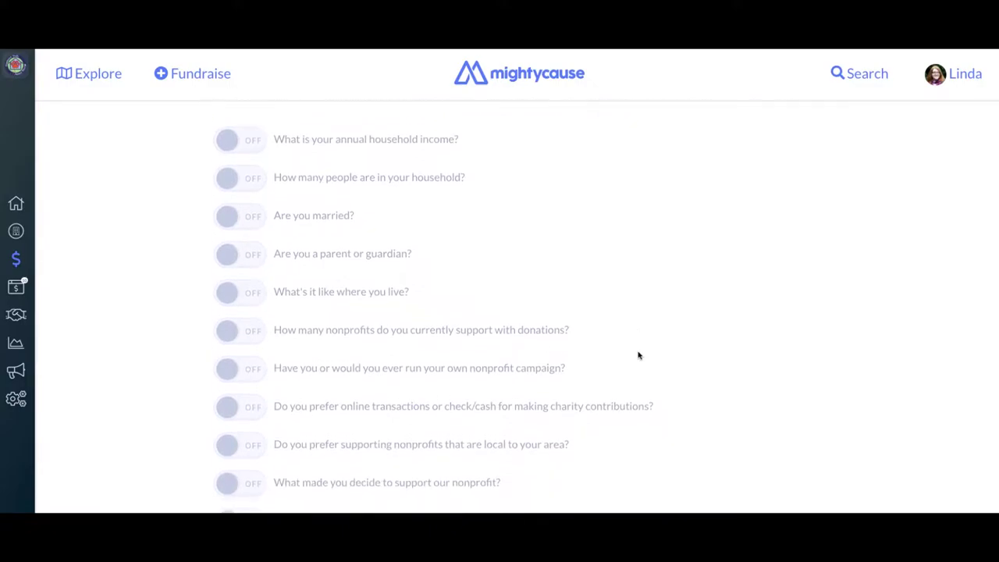
Edit the custom question and prompt, trying checkbox and radio before settling on a dropdown answer
scroll(639, 356, down, 5)
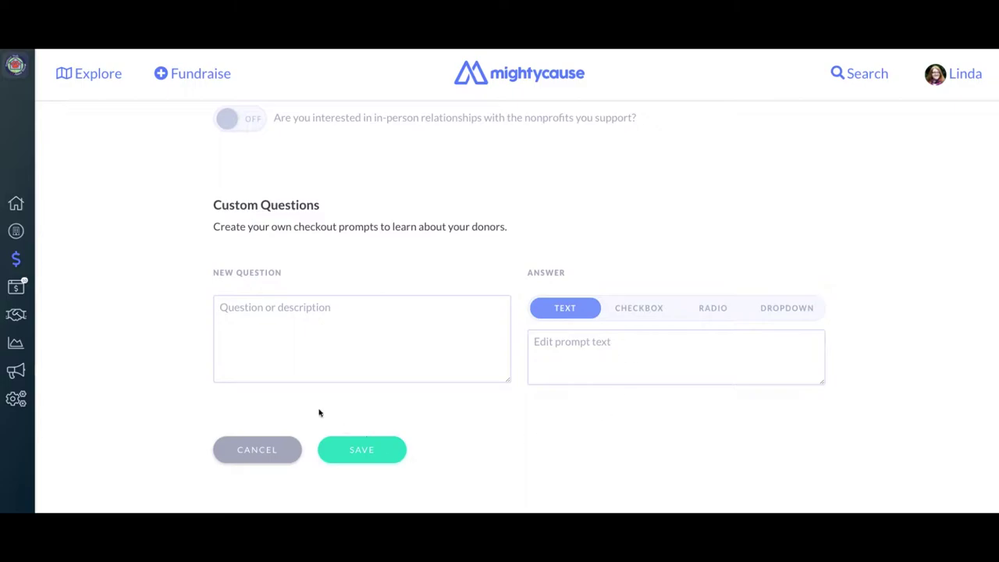
click(268, 335)
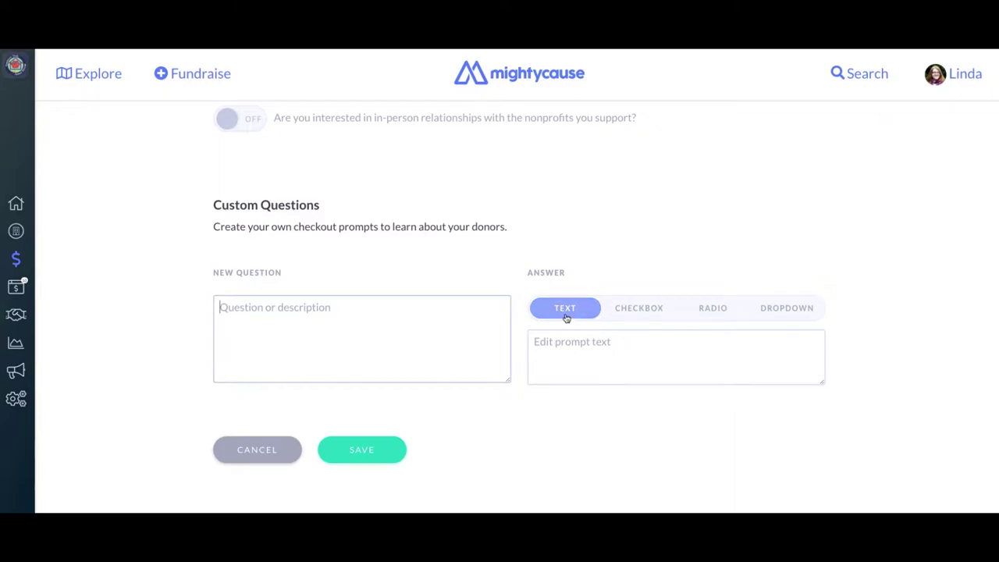
click(552, 344)
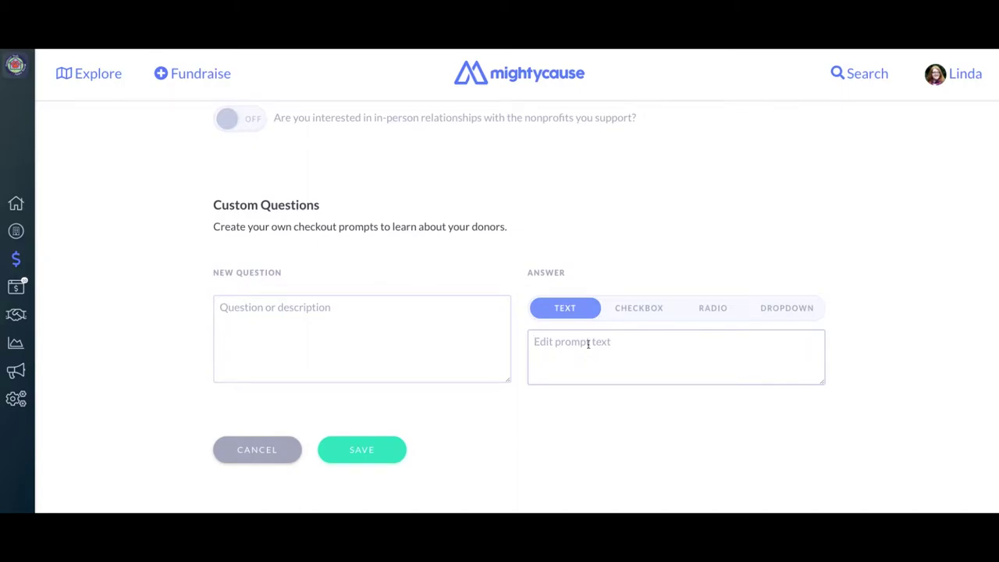
click(630, 312)
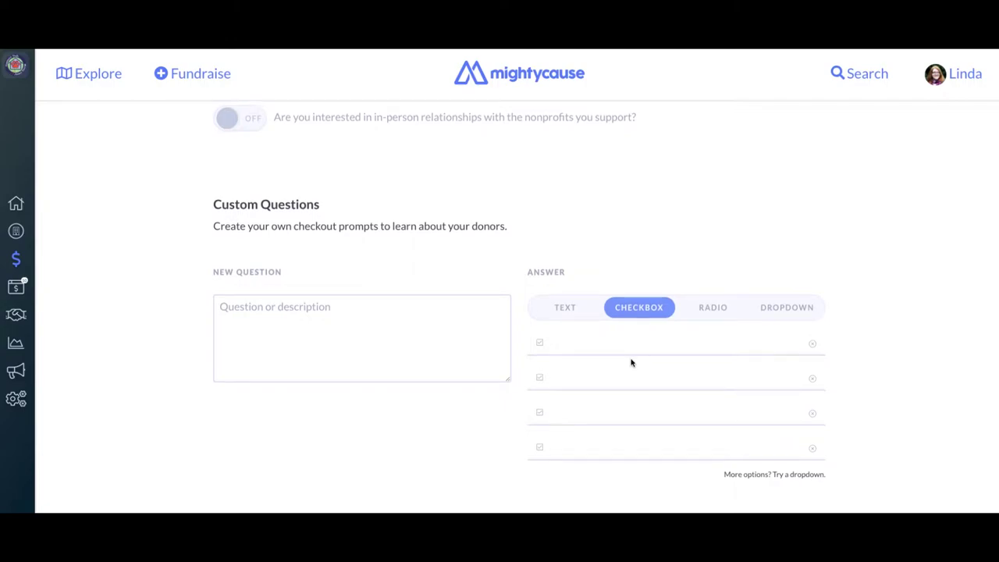
scroll(631, 359, down, 1)
scroll(631, 360, up, 1)
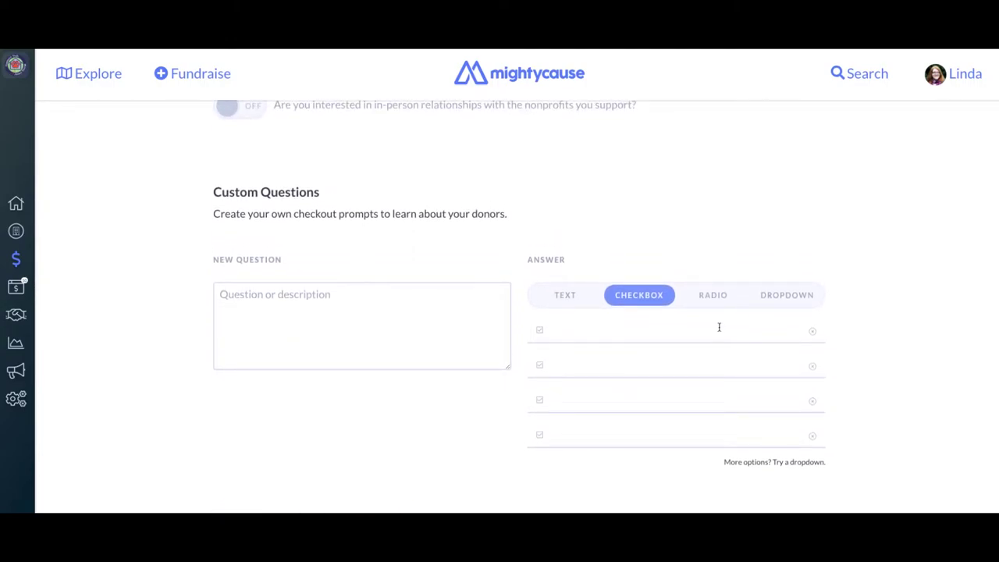
click(710, 298)
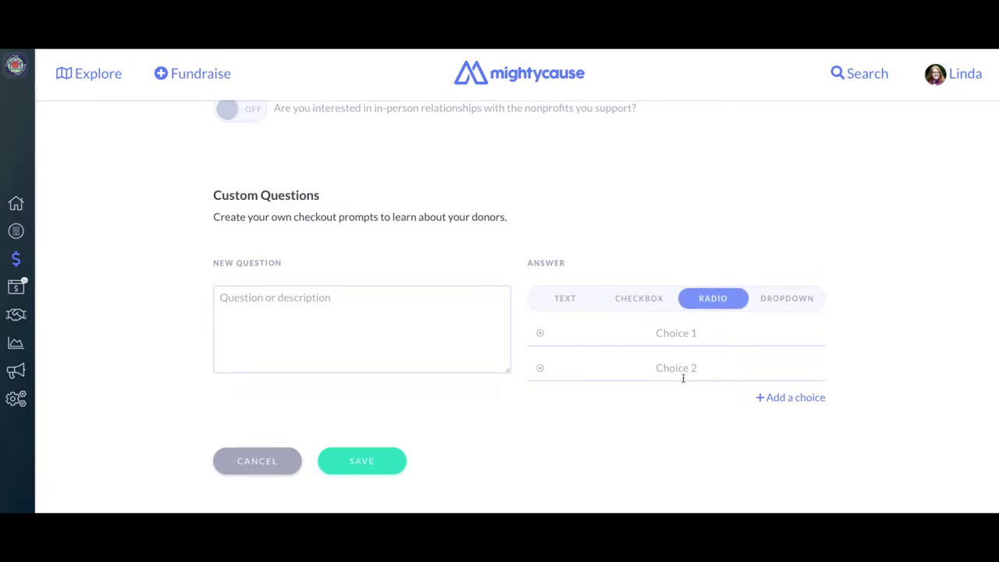
click(769, 303)
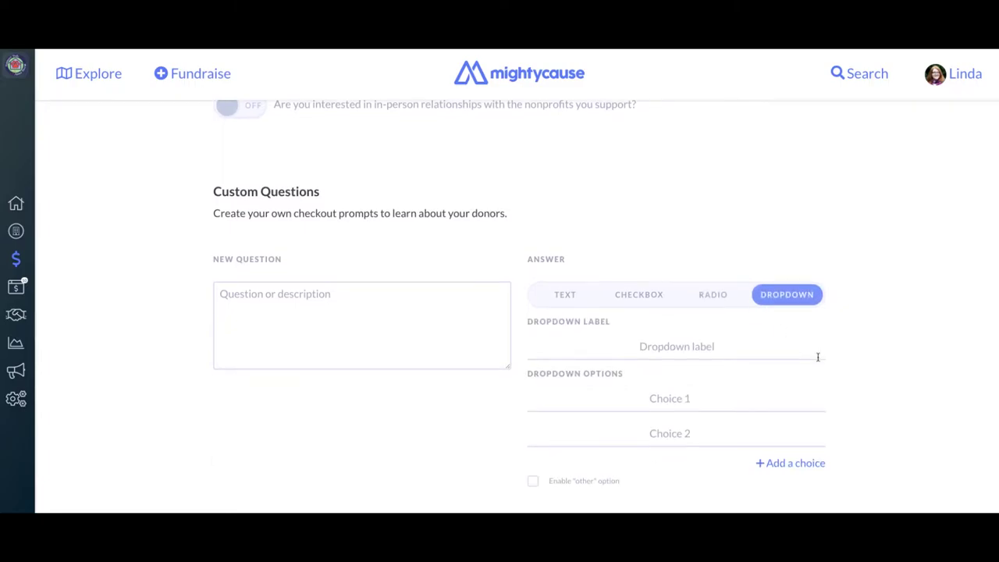
scroll(819, 360, down, 1)
scroll(874, 365, down, 1)
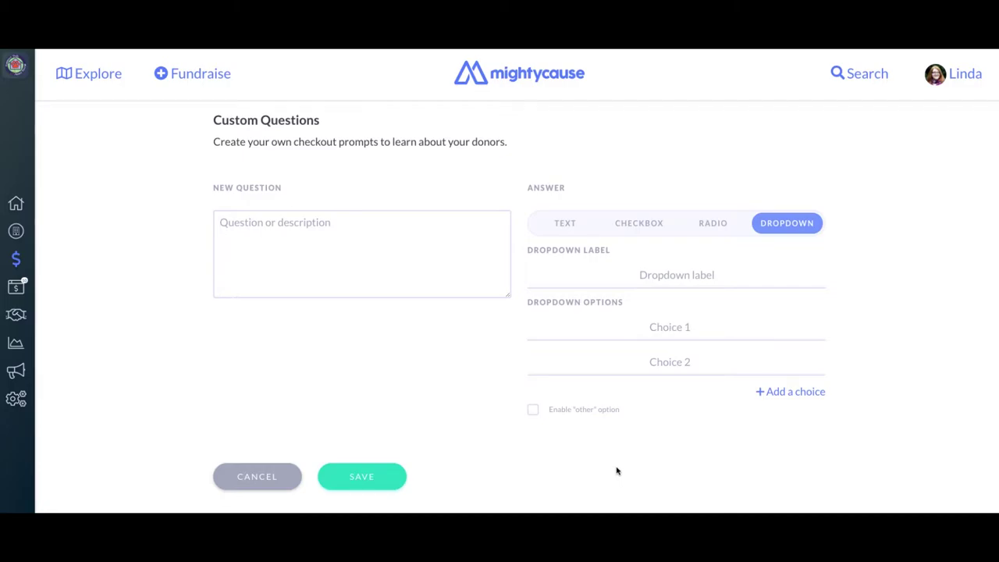
scroll(605, 384, up, 10)
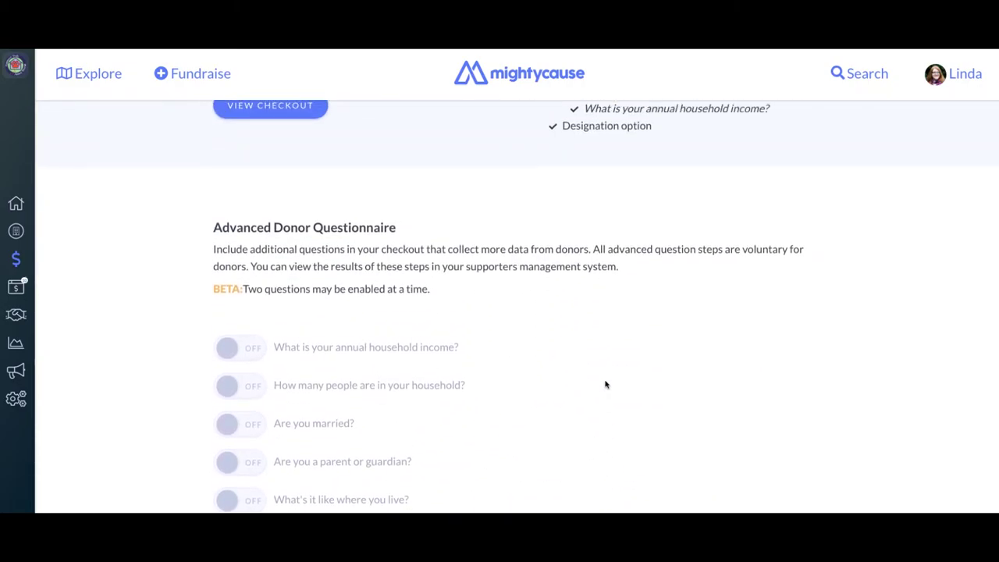
Show the Post-Checkout thank-you page headed "We cannot thank you enough!" with its embedded video
click(710, 250)
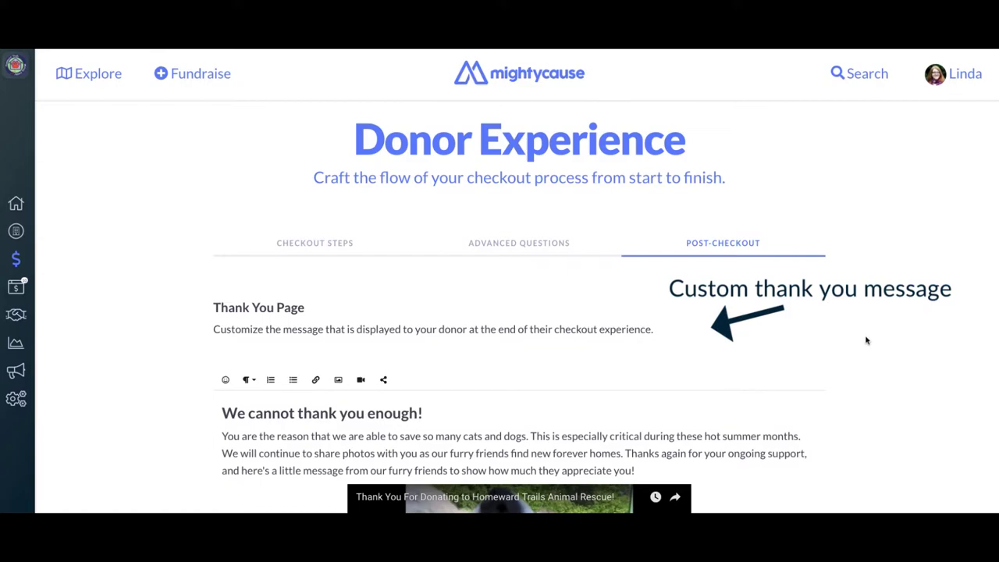
scroll(866, 340, down, 3)
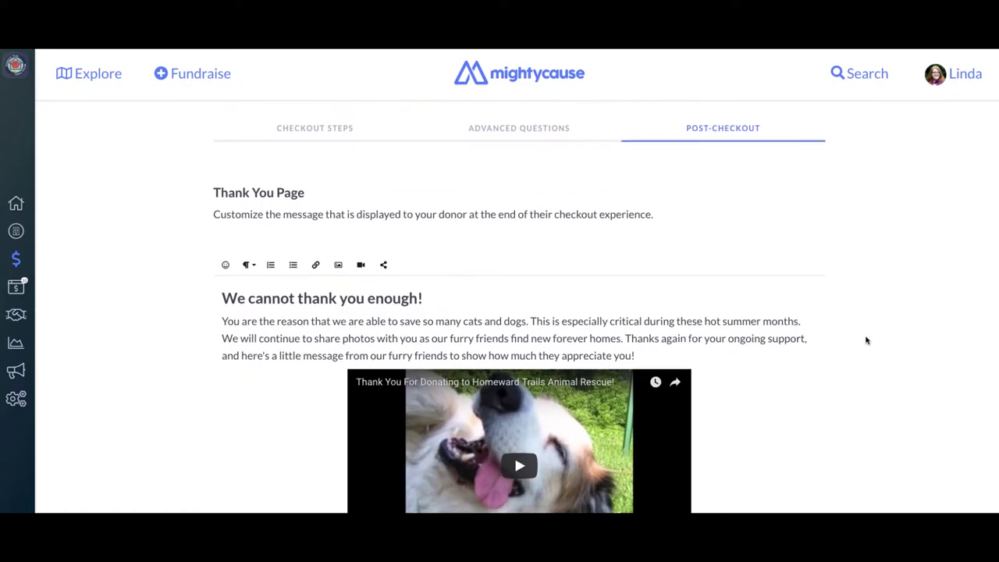
scroll(867, 341, down, 1)
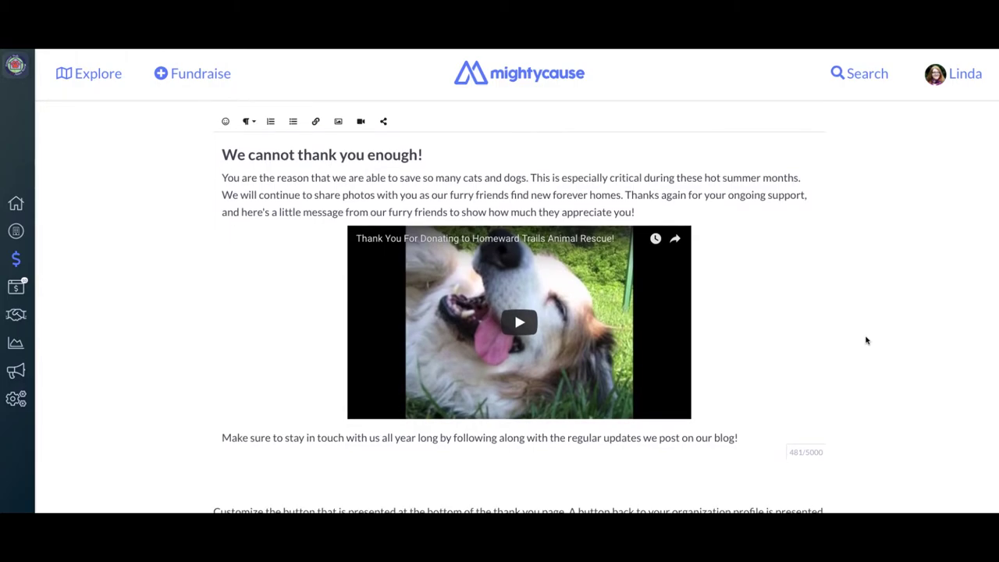
scroll(866, 341, down, 2)
scroll(867, 340, down, 2)
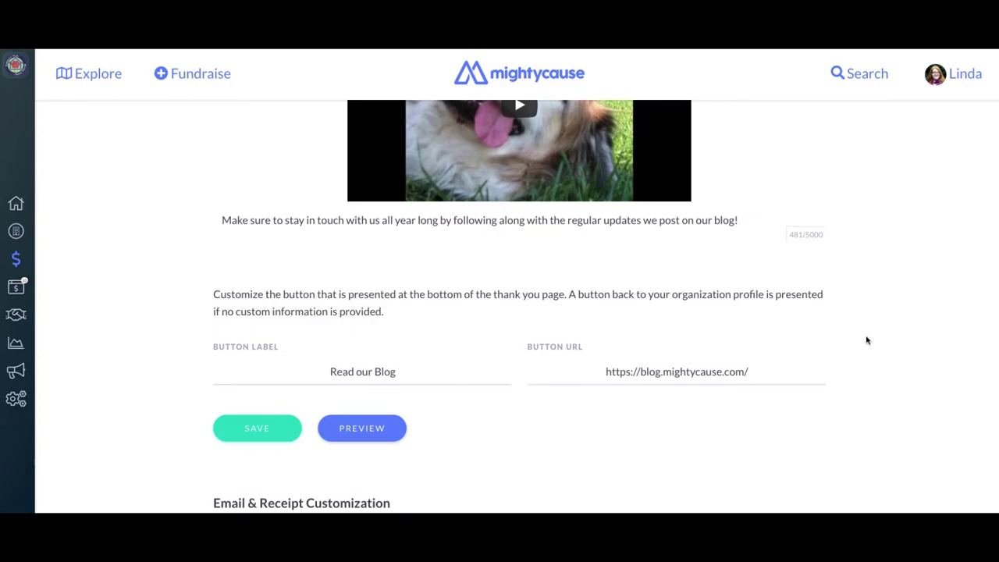
click(356, 429)
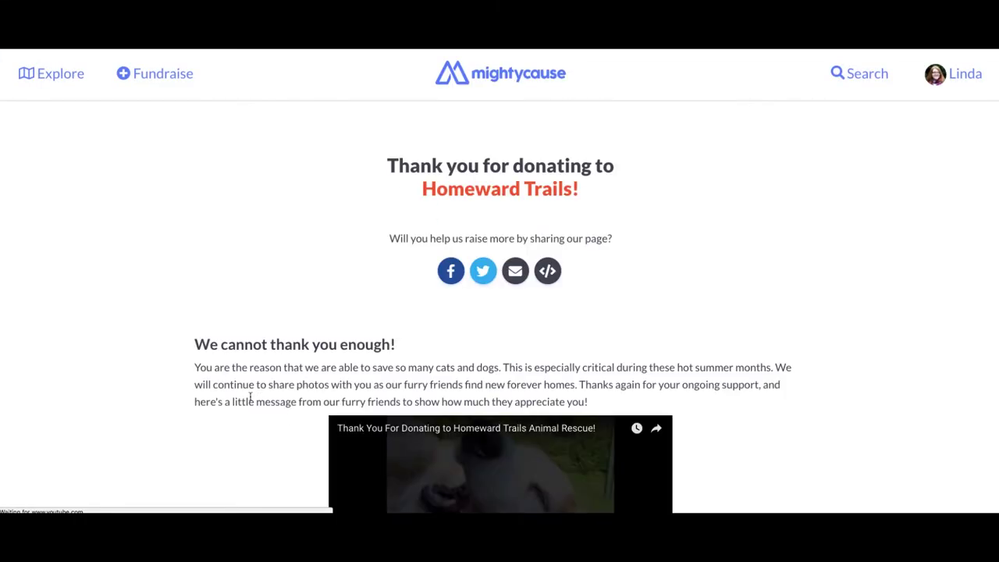
scroll(159, 395, down, 3)
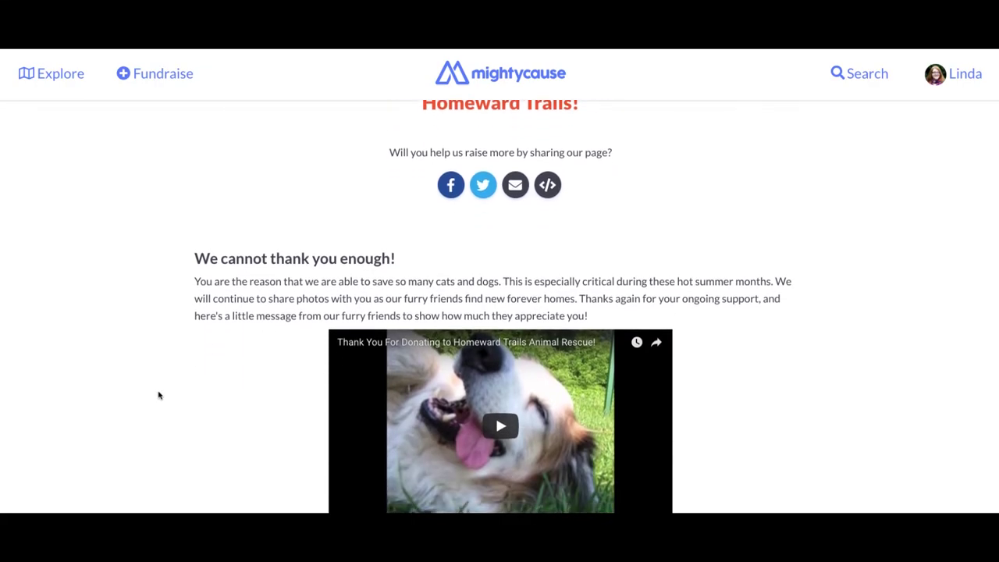
scroll(159, 395, down, 3)
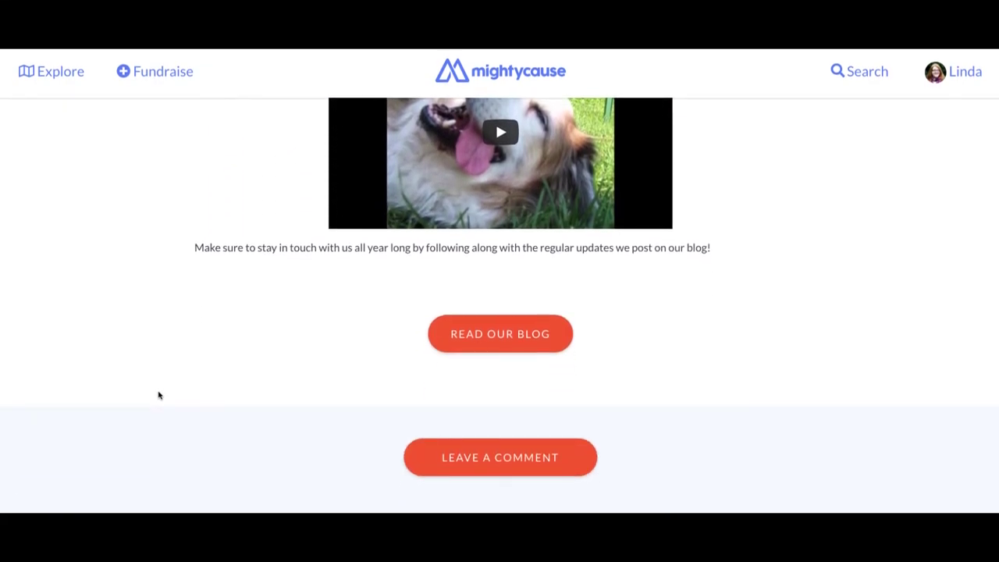
scroll(159, 395, up, 5)
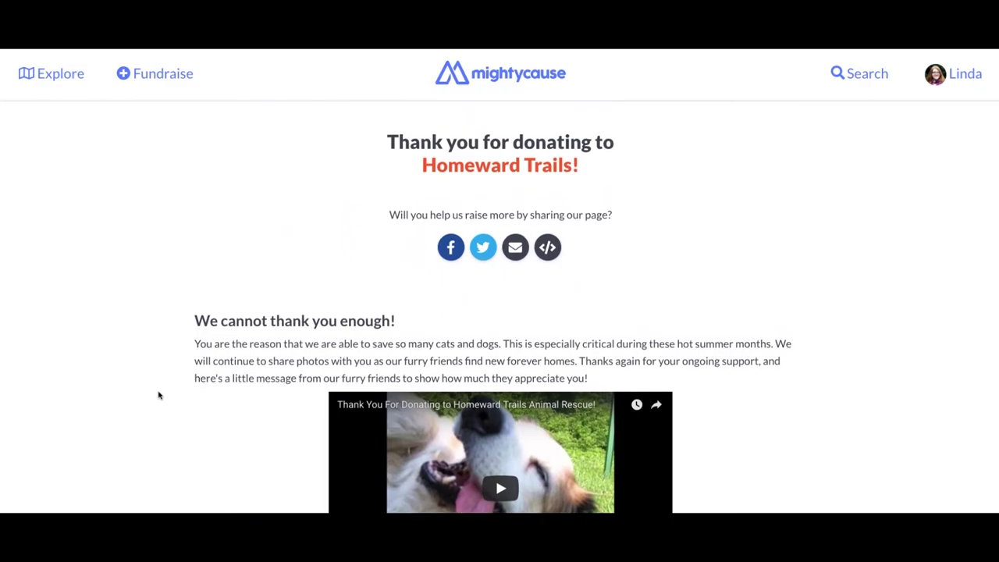